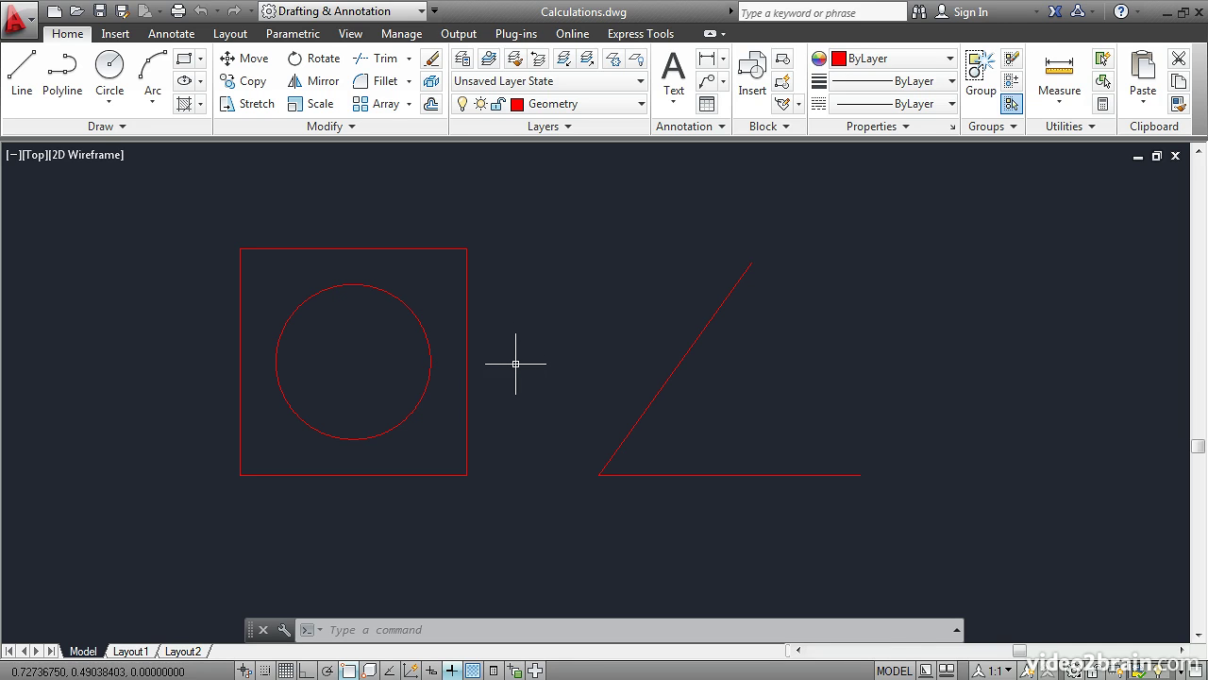
Open the length property of the square's right edge in QuickCalc
left_click(466, 326)
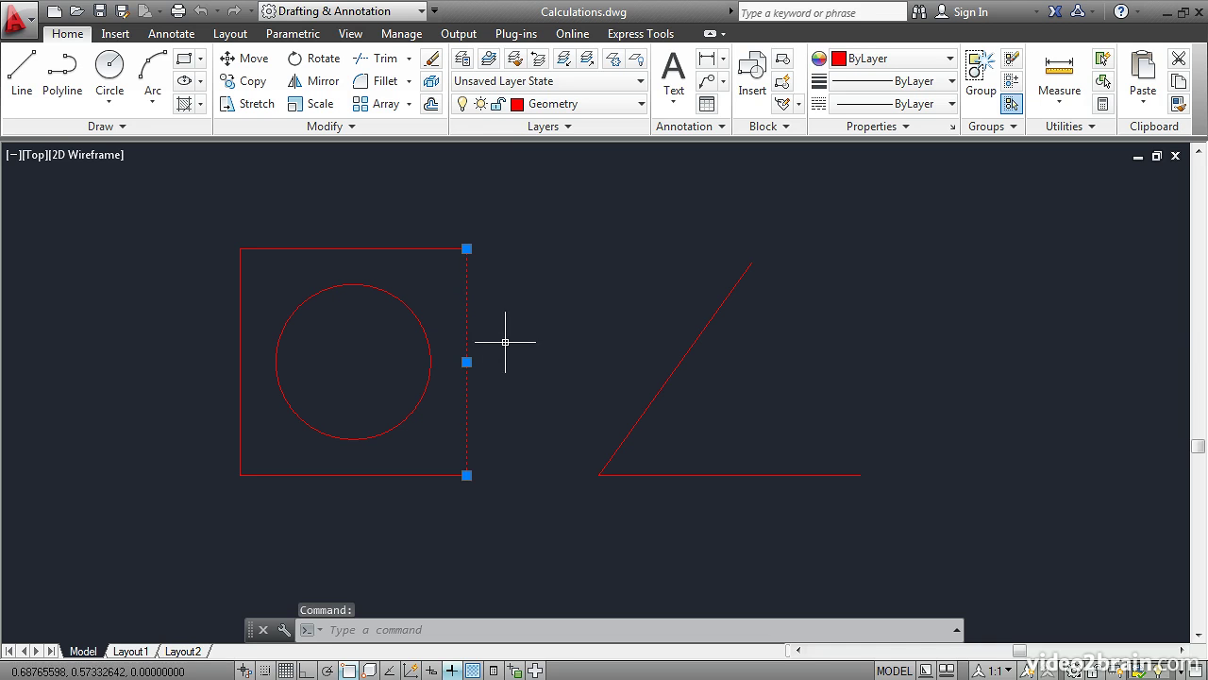
right_click(548, 192)
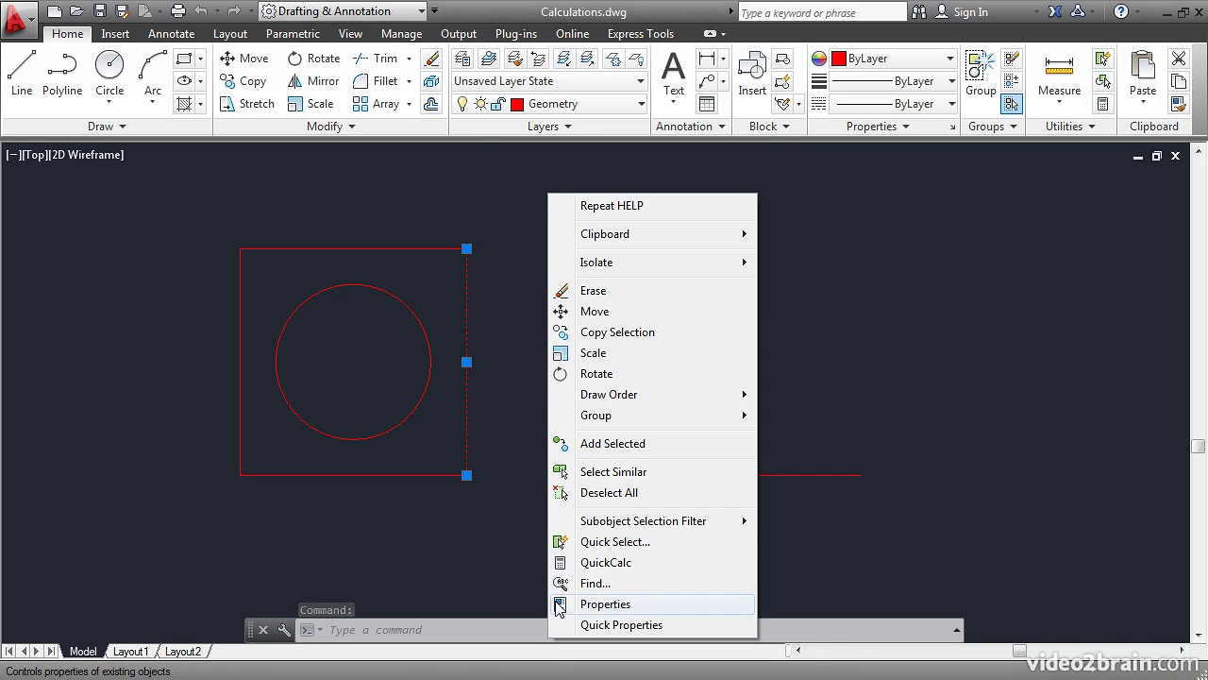
left_click(604, 604)
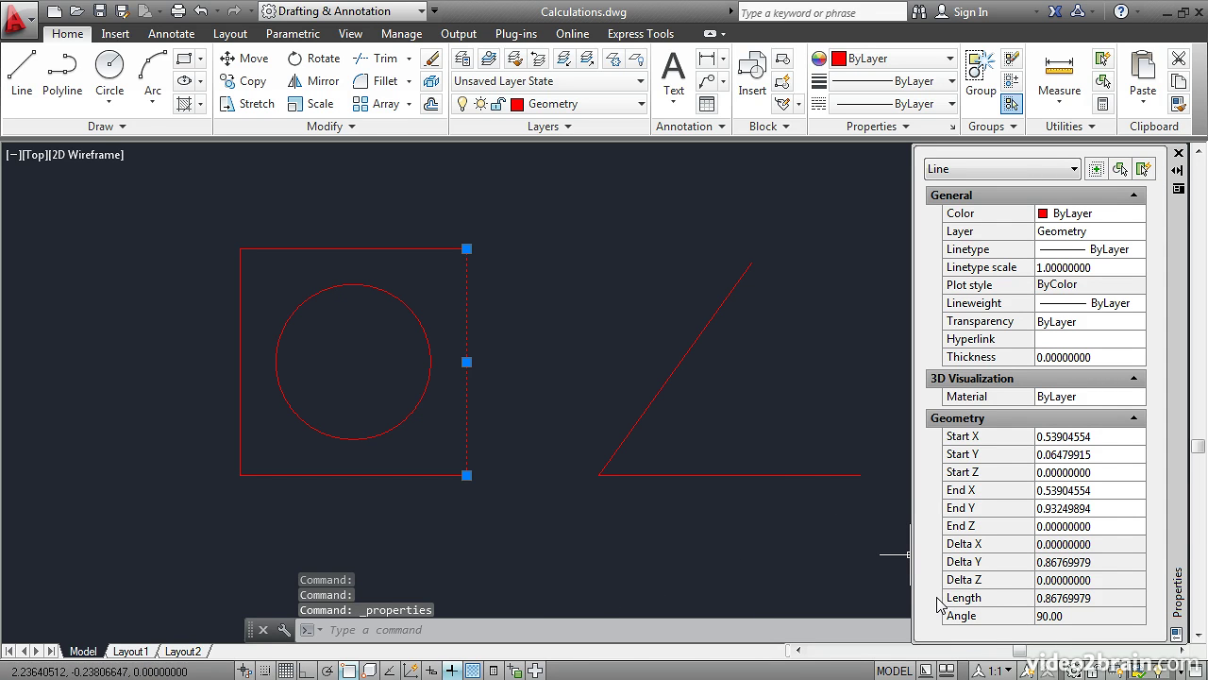
left_click(1088, 598)
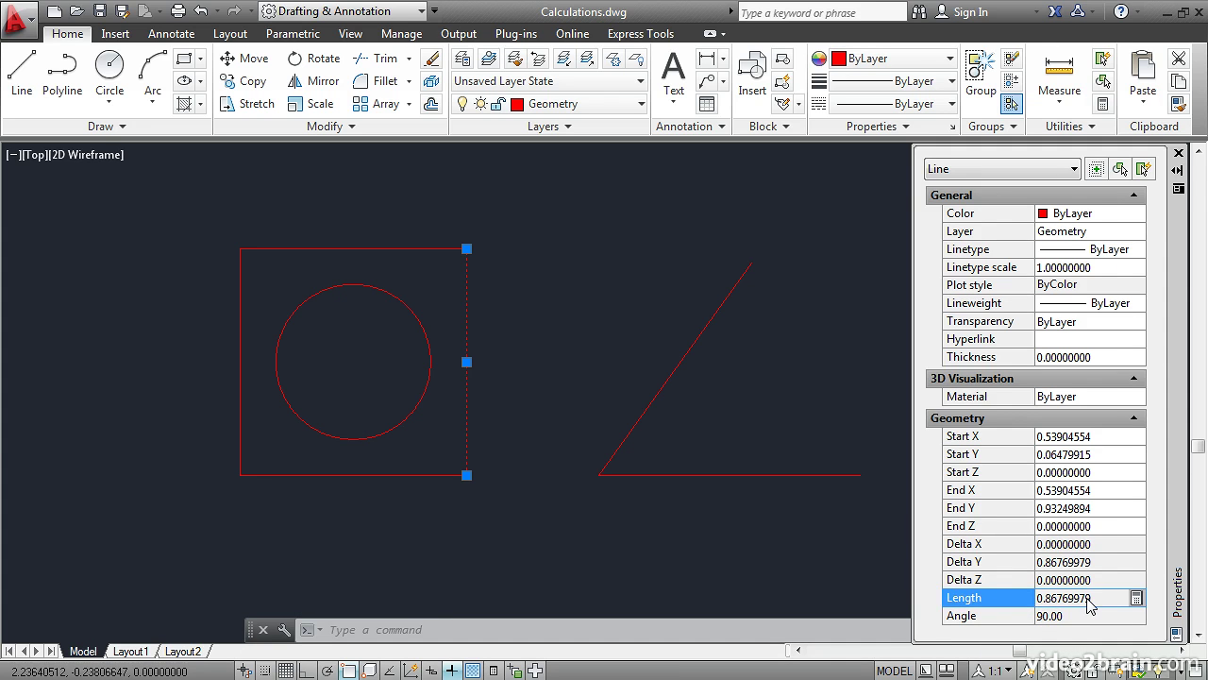
left_click(1137, 598)
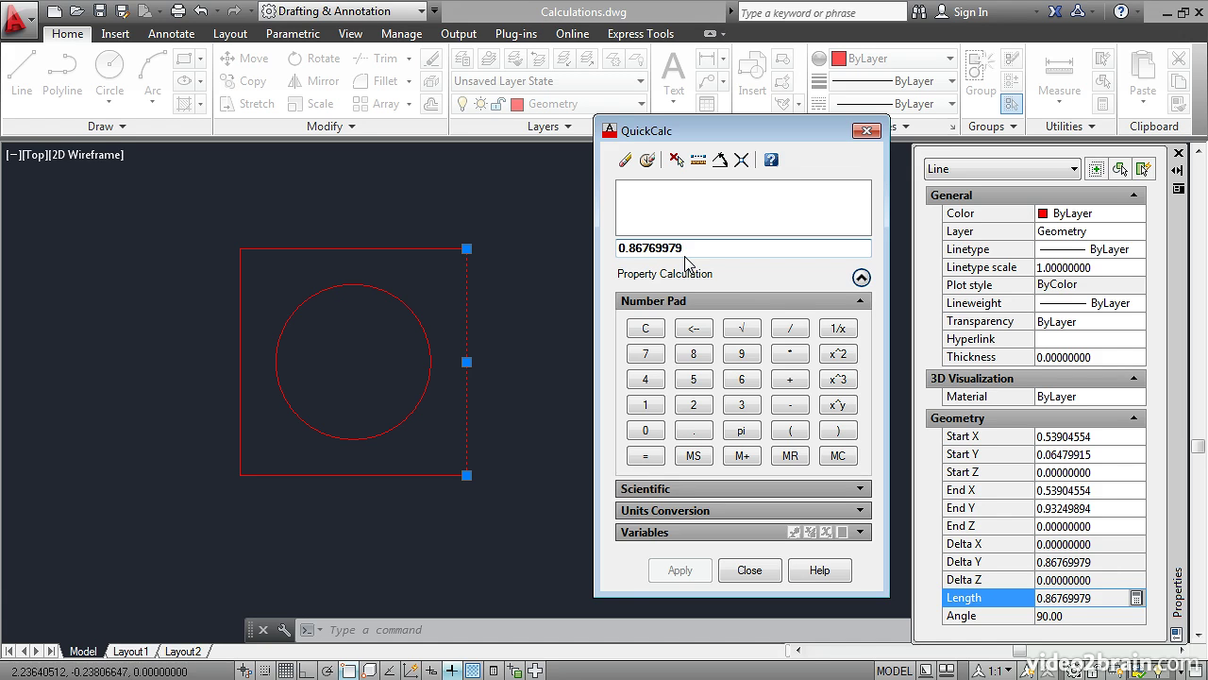
Multiply the edge length by 4, copy the result, close the calculator without applying it and deselect the edge
left_click(791, 354)
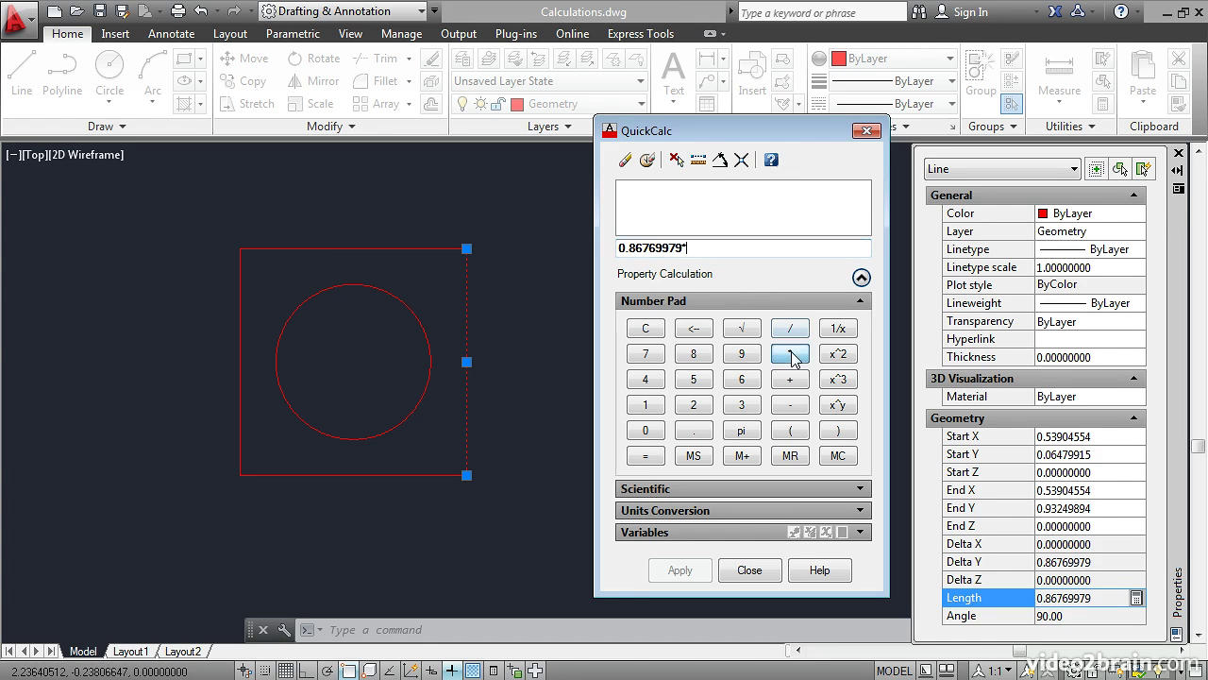
left_click(646, 378)
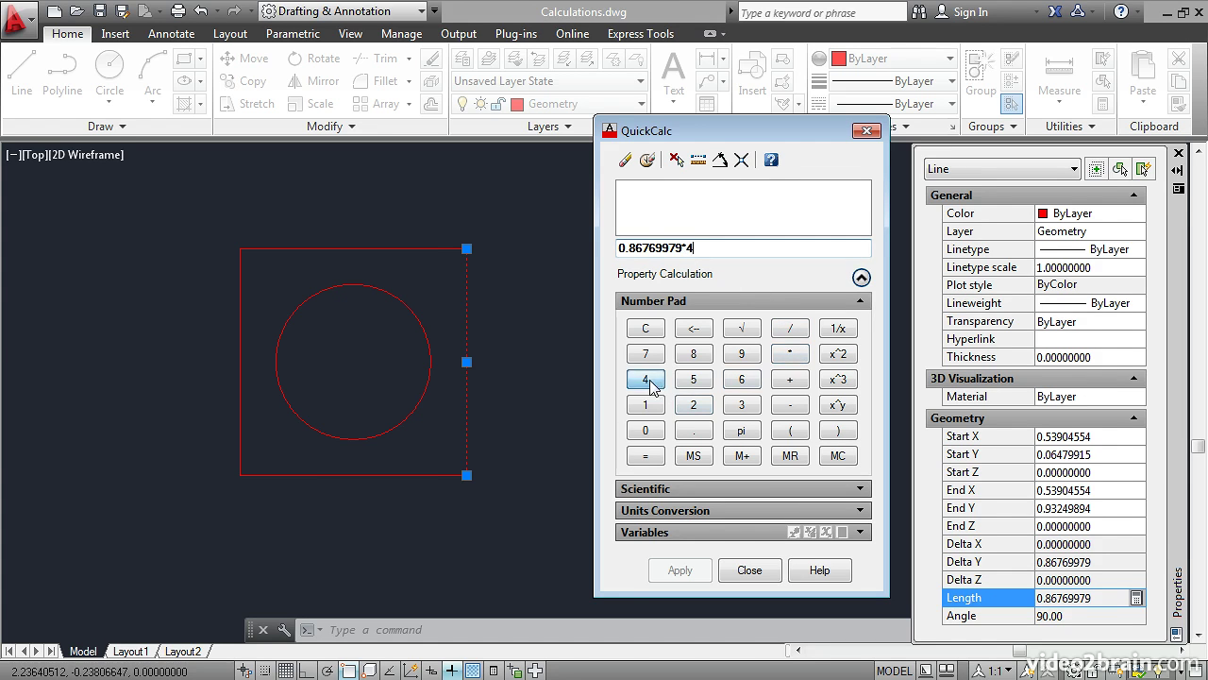
left_click(640, 458)
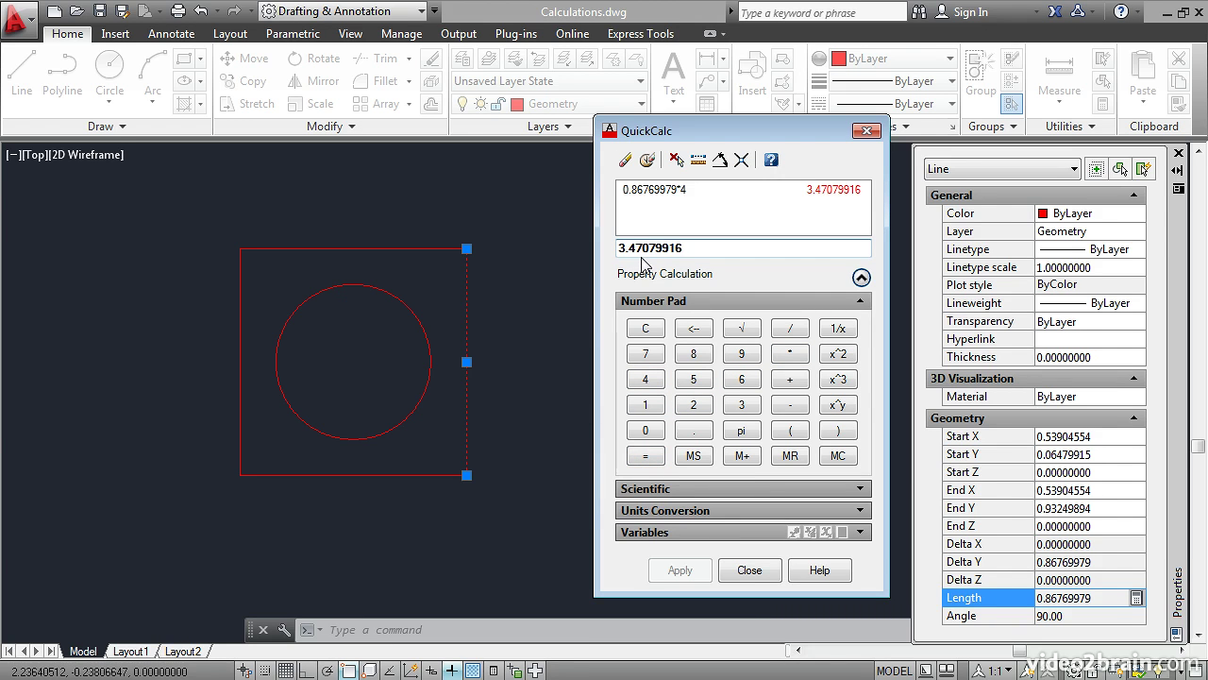
left_click_drag(686, 249, 606, 257)
key("ctrl+c")
left_click(866, 131)
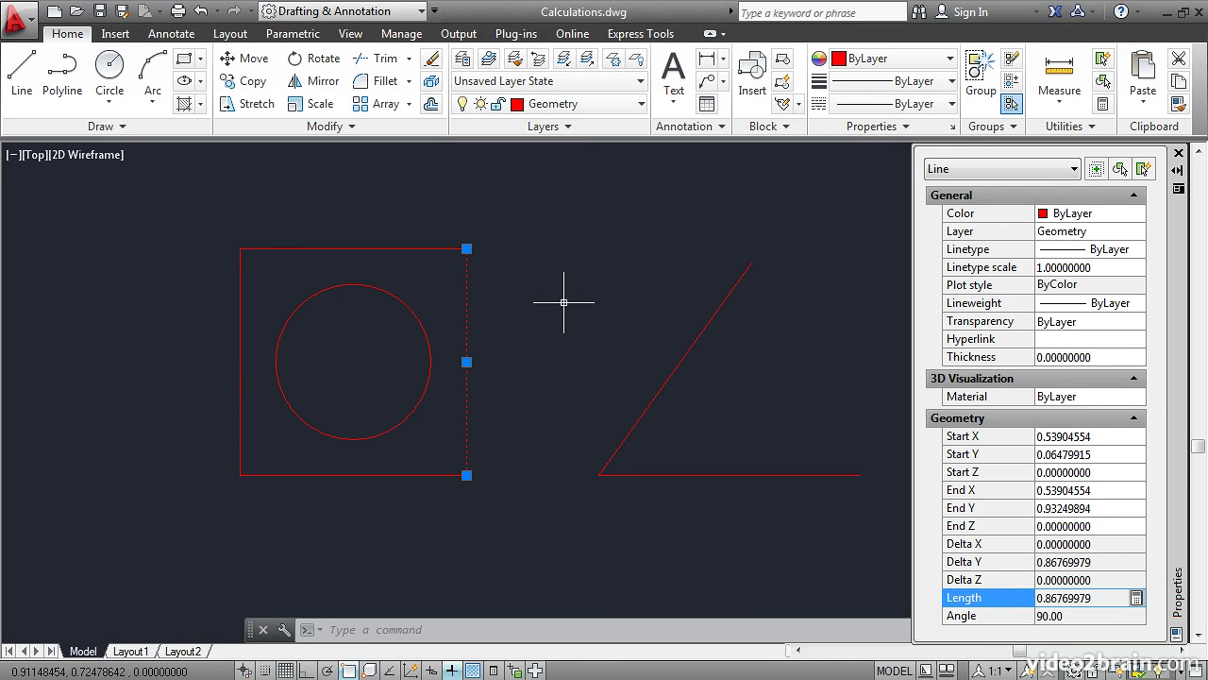
key("Escape")
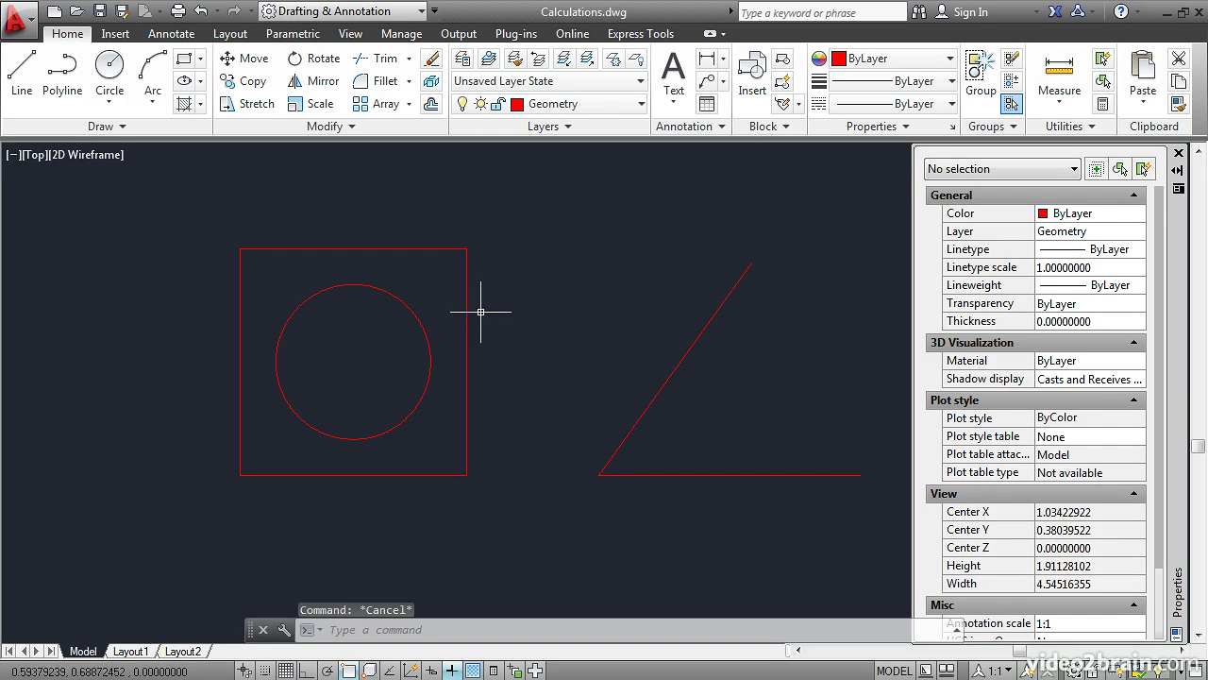
Set the circle's circumference to the copied value 3.47079916 and deselect the circle
left_click(413, 309)
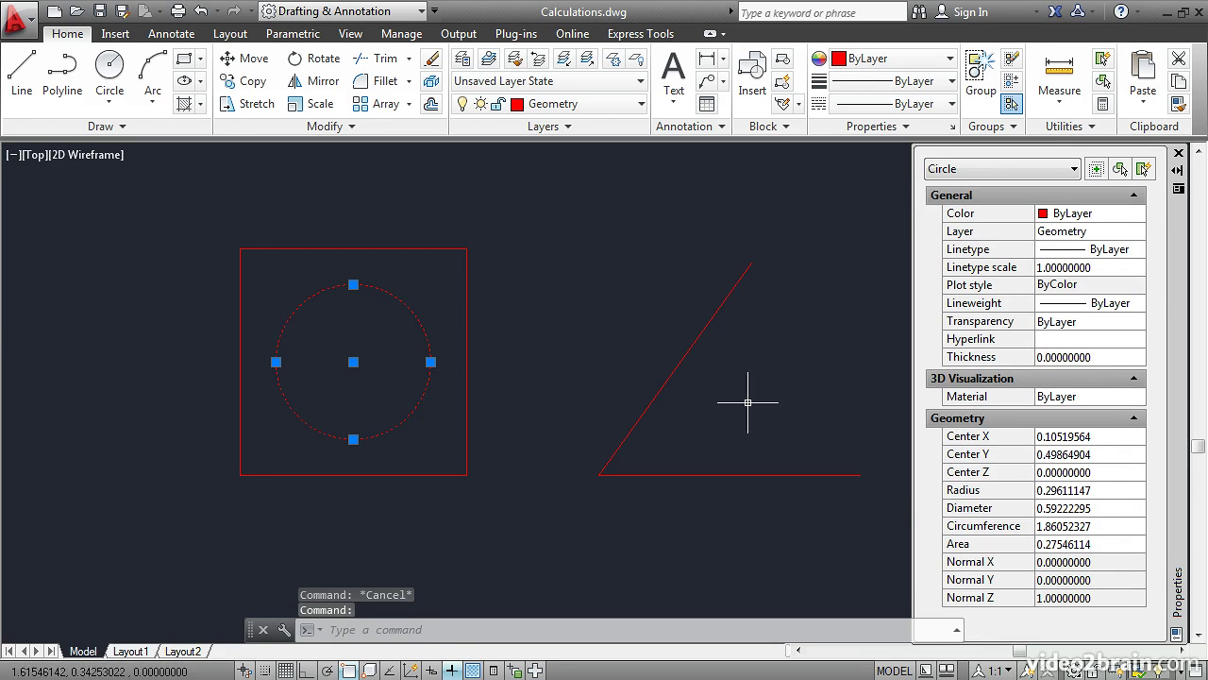
left_click(1067, 526)
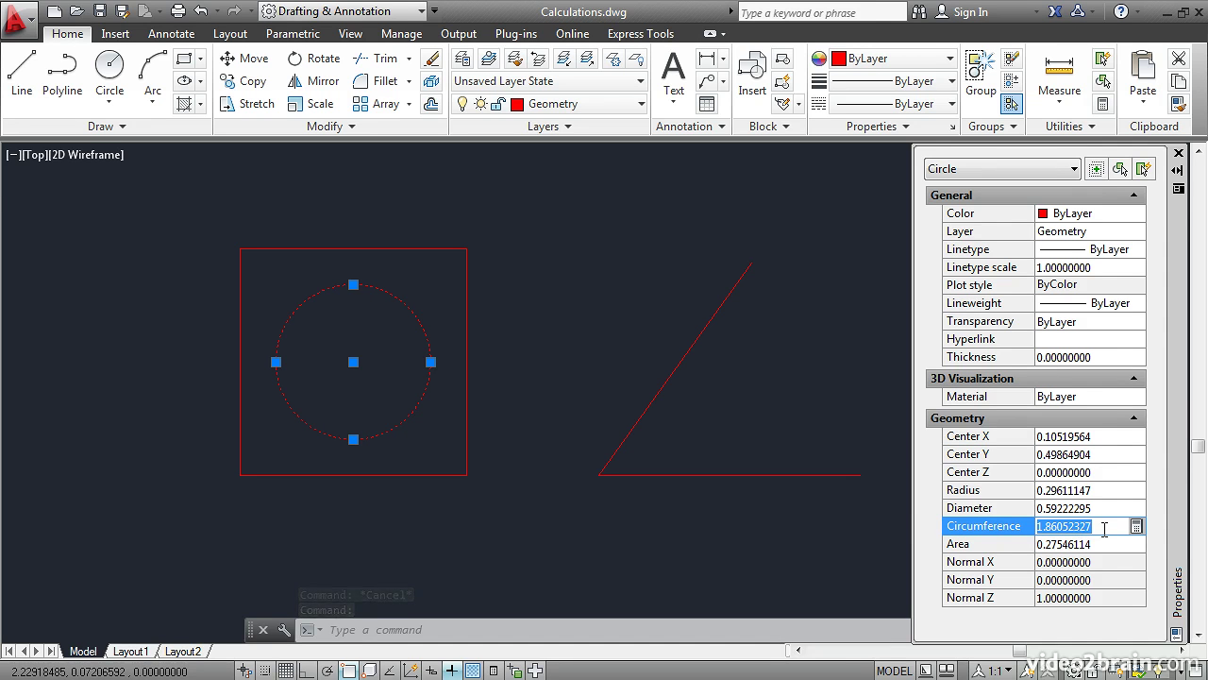
key("ctrl+v")
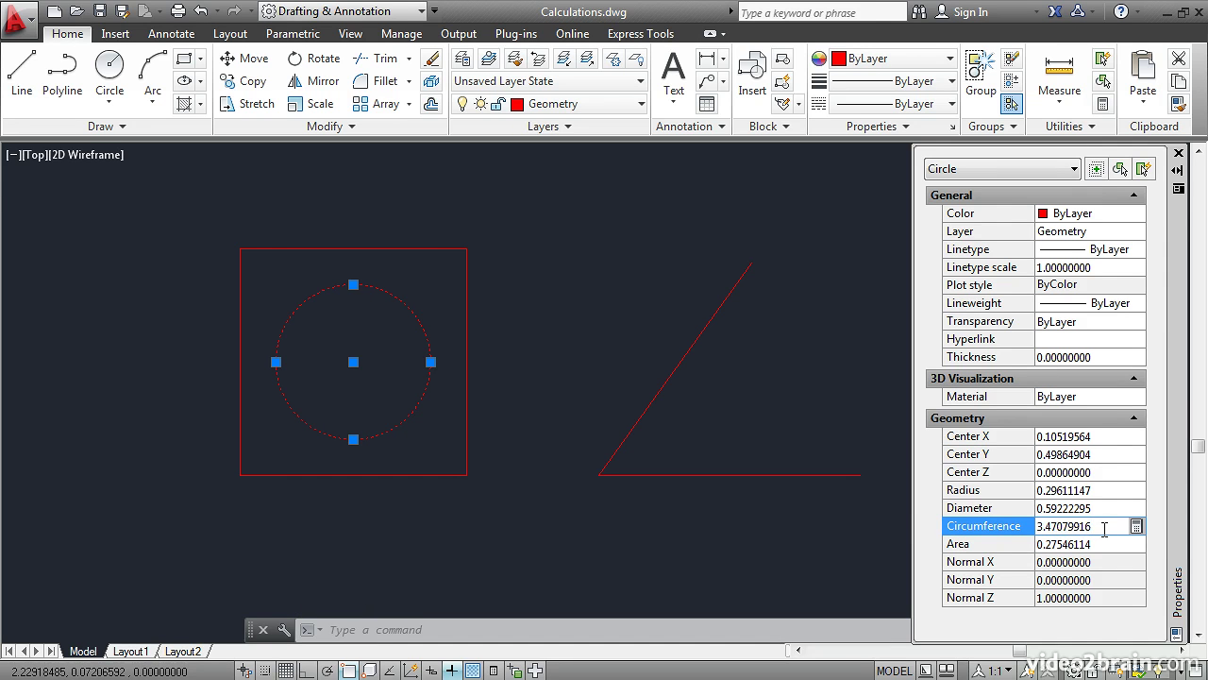
key("Tab")
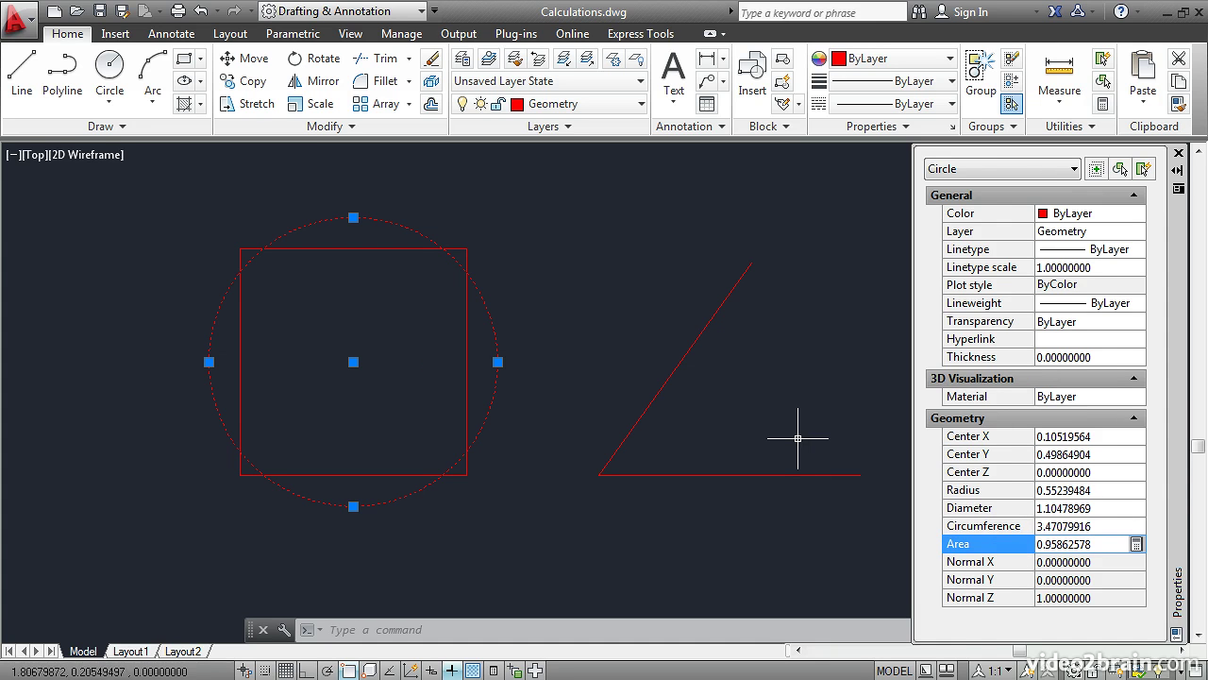
key("Escape")
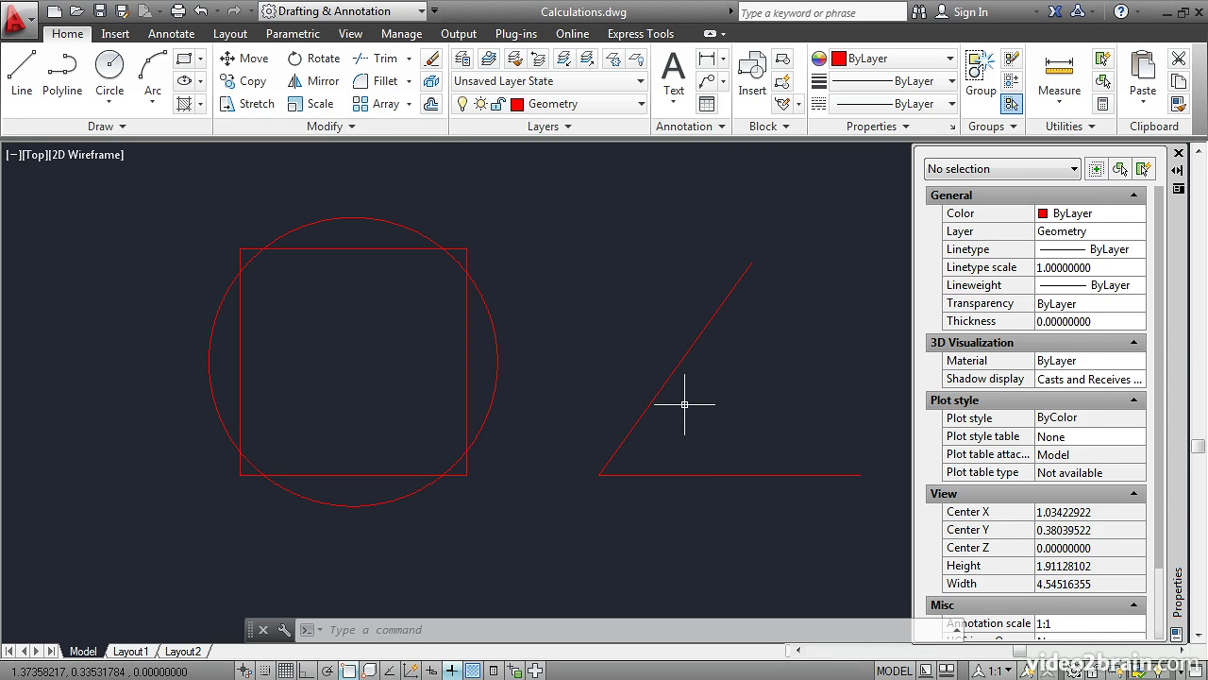
Open QuickCalc and get the angle of the sloped line, from the shared vertex to its upper end
type("QUIck")
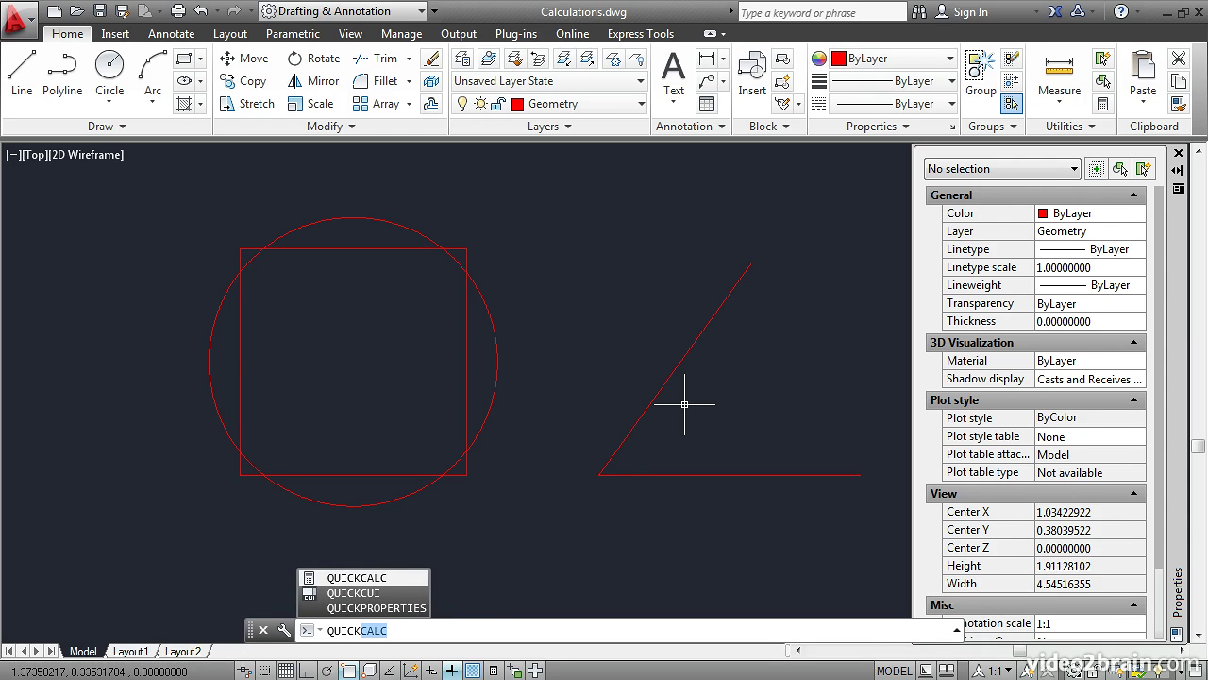
key("Return")
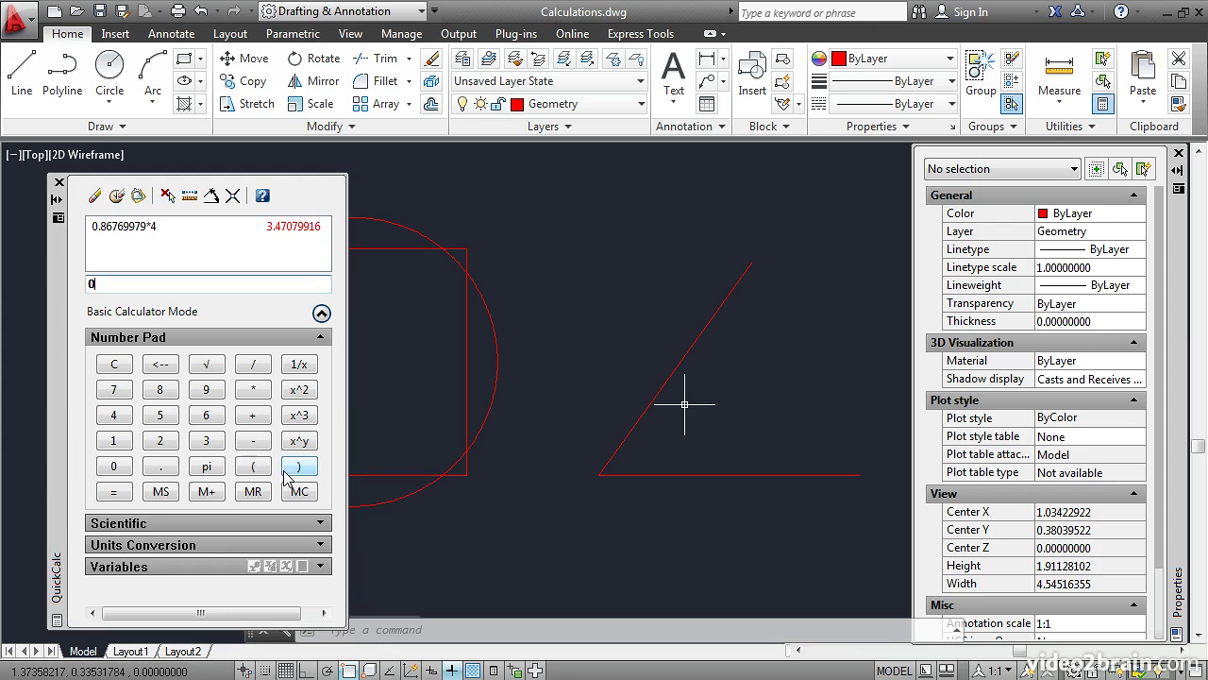
left_click(210, 196)
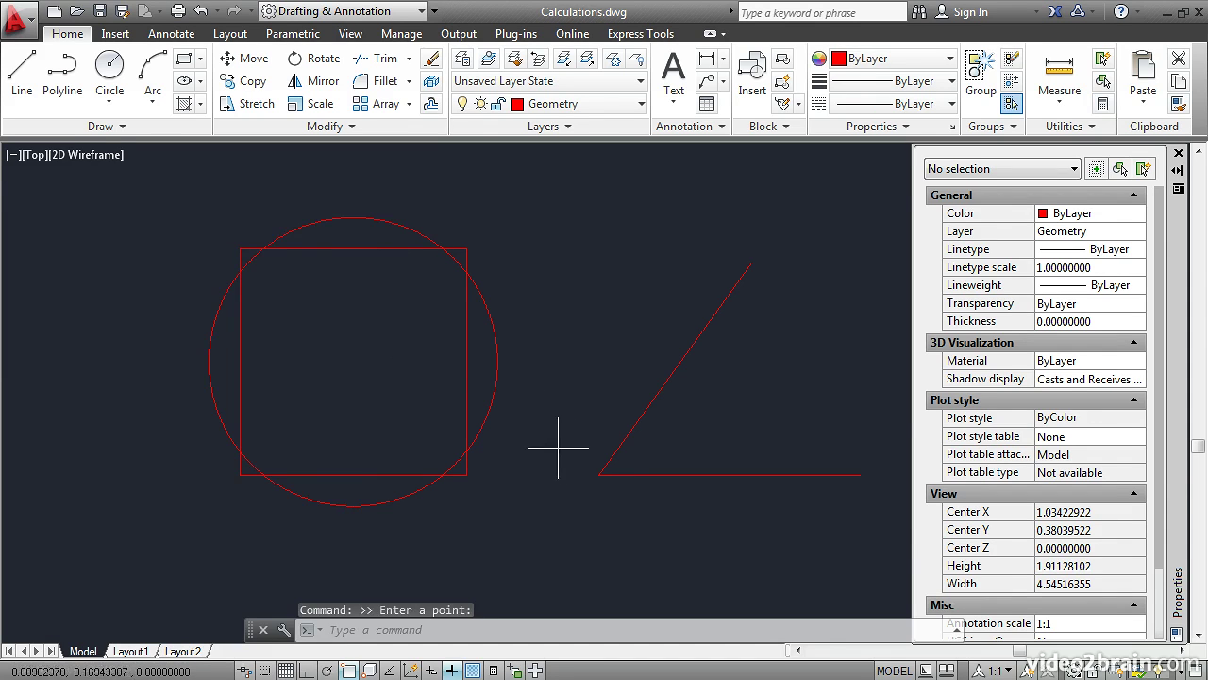
left_click(599, 475)
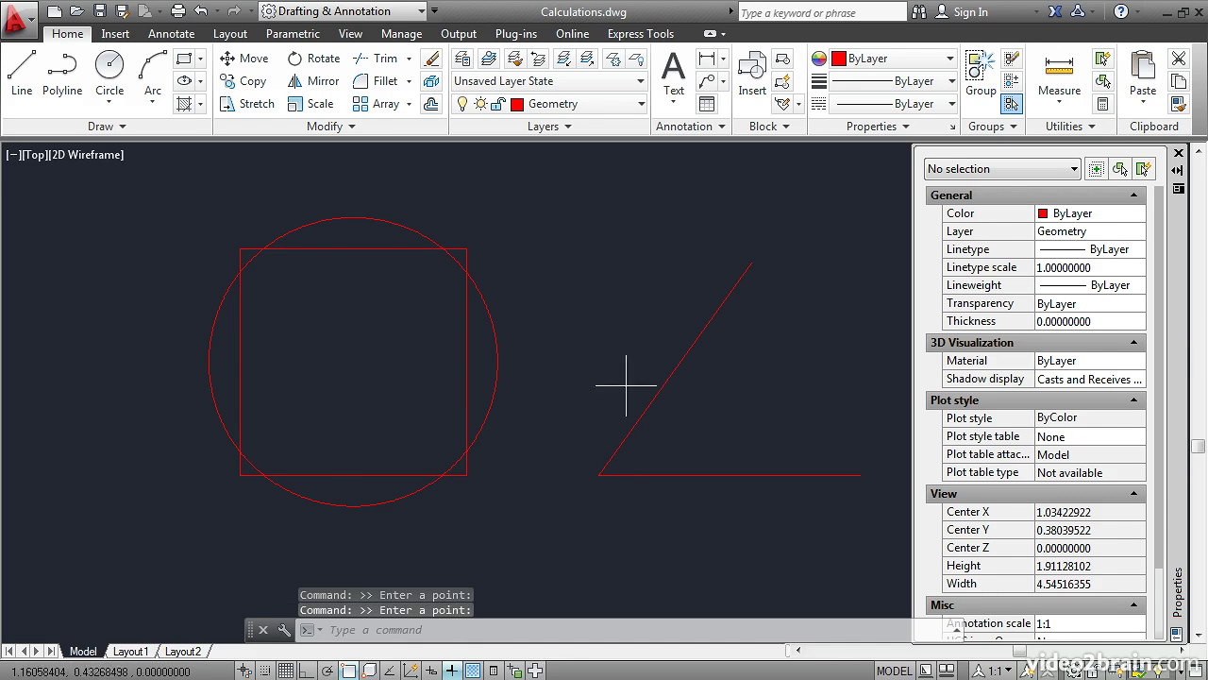
left_click(751, 262)
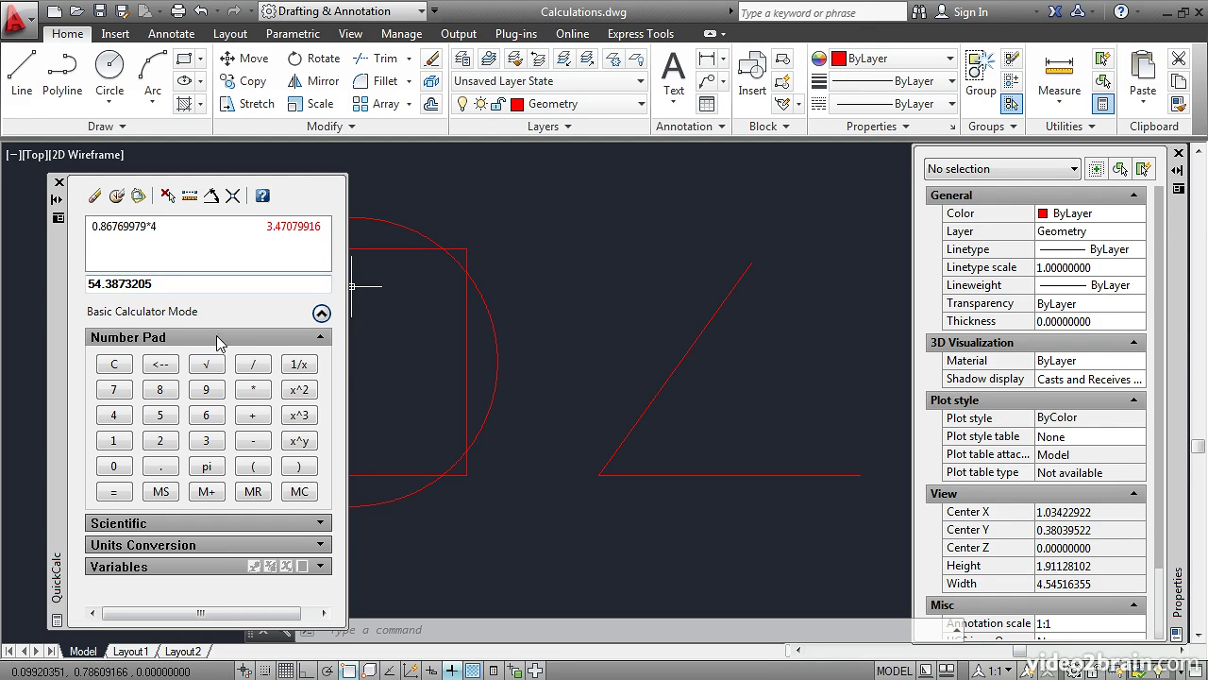
Divide the retrieved angle by 3 in the calculator
left_click(248, 367)
left_click(206, 440)
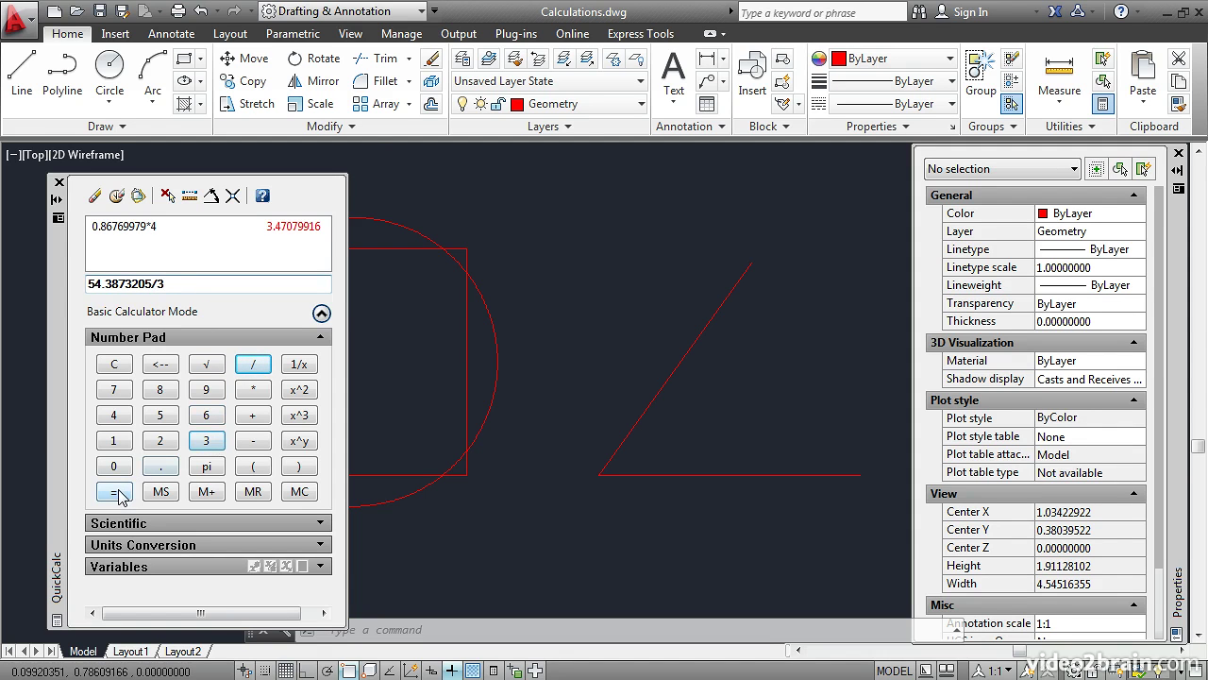
left_click(115, 492)
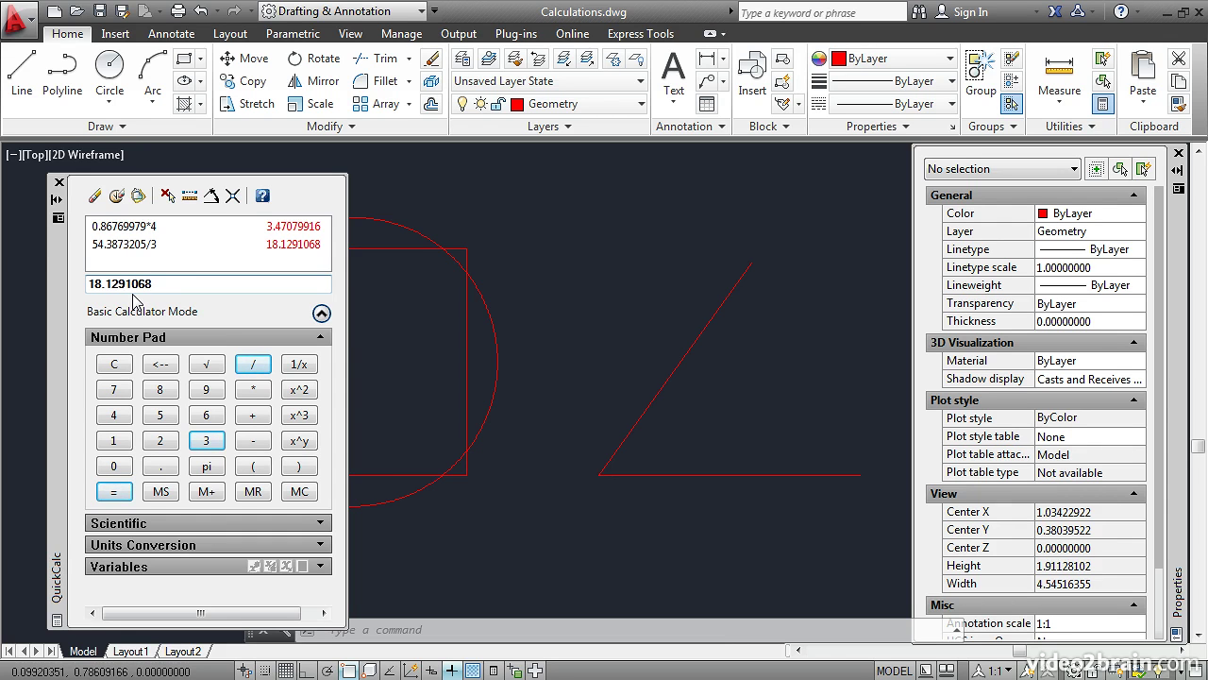
Measure the horizontal line's length with the calculator, from the shared vertex to its far end
left_click(188, 198)
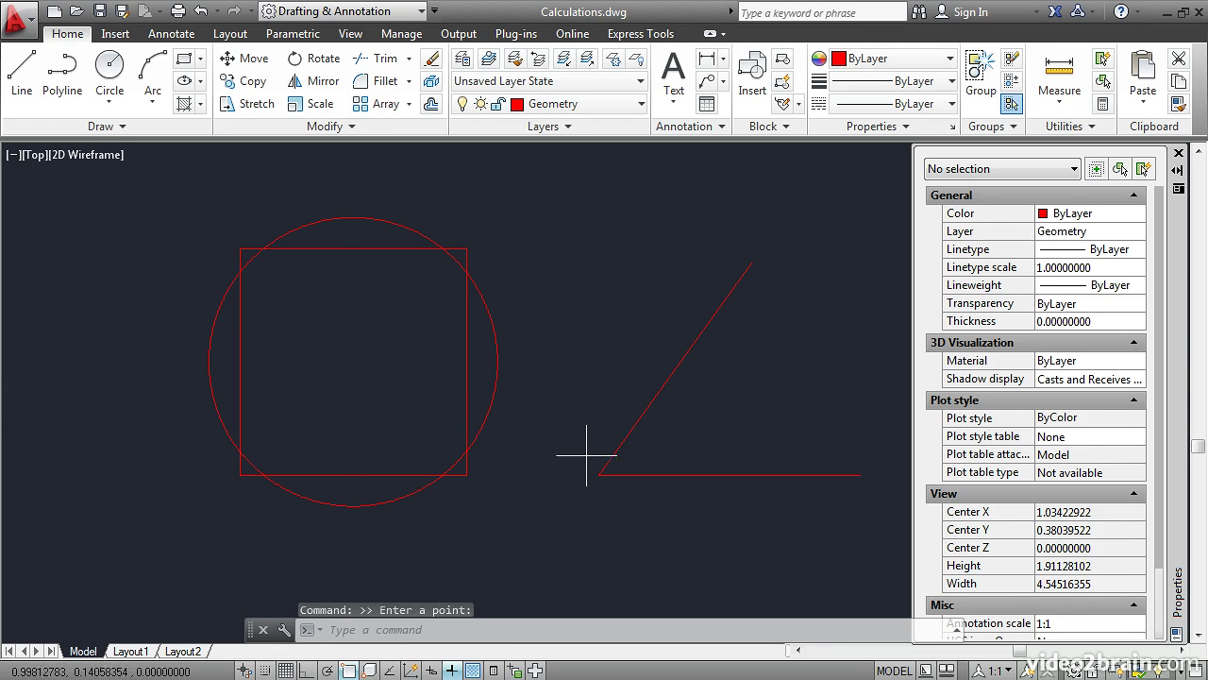
left_click(598, 475)
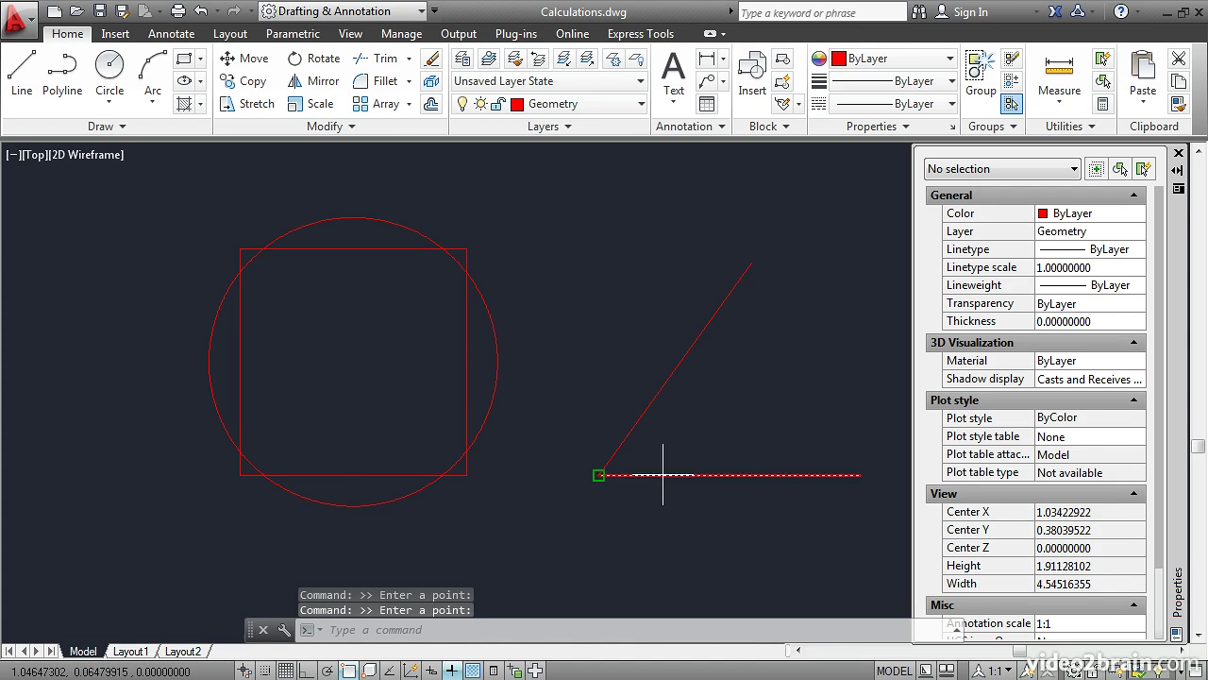
left_click(860, 475)
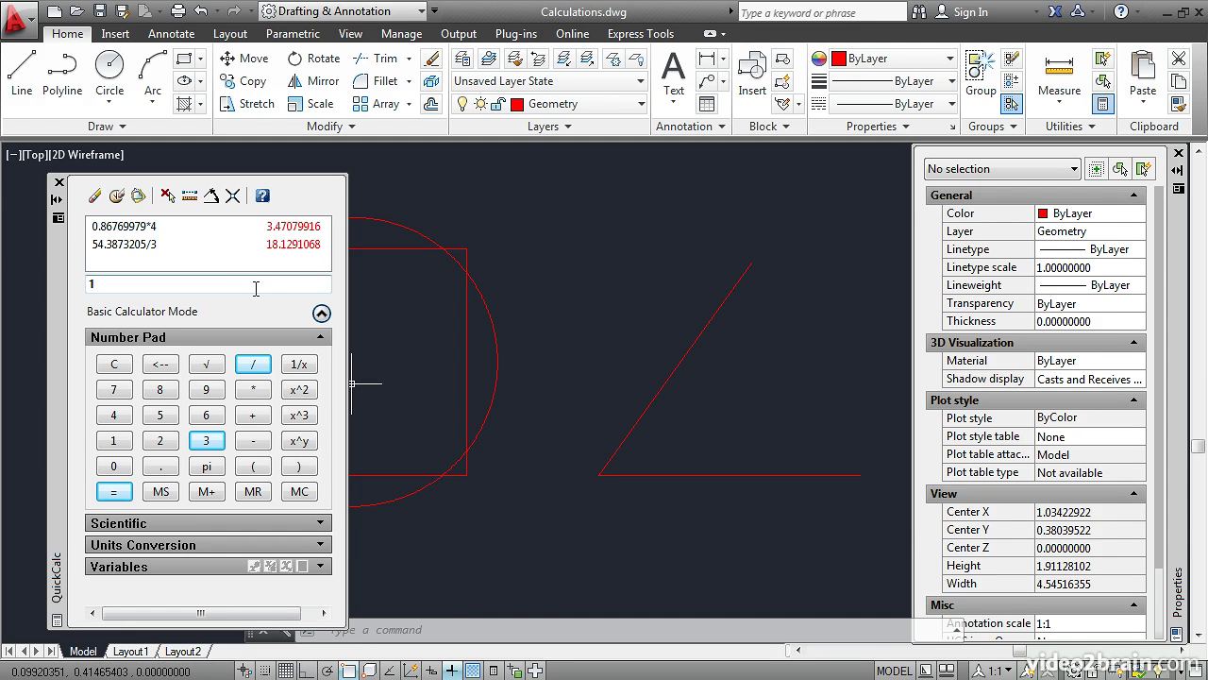
Recall the divided angle result from the calculator history and copy it
double_click(280, 247)
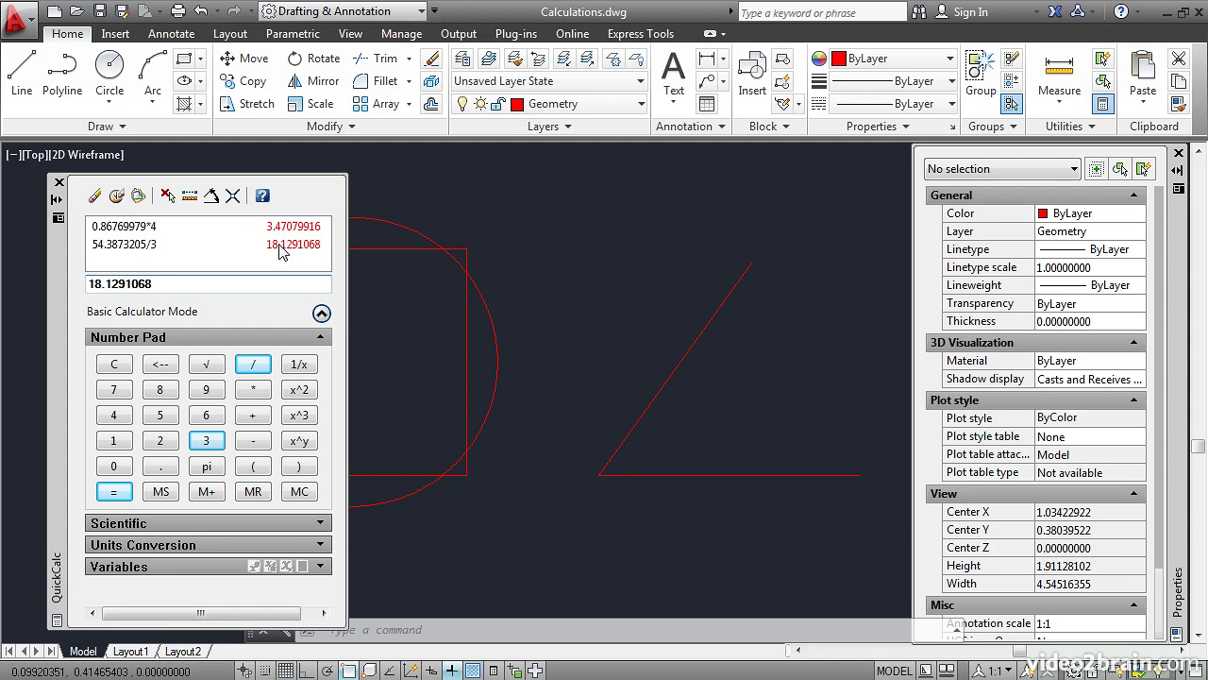
left_click_drag(161, 286, 83, 302)
key("ctrl+c")
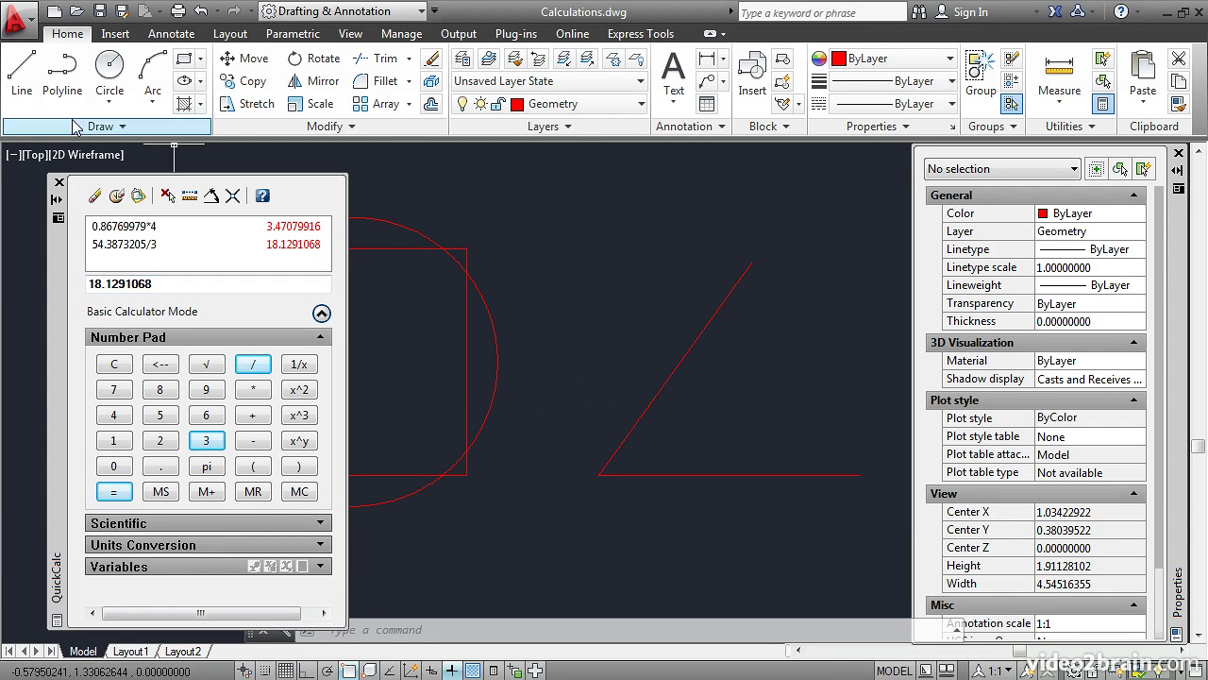
Draw a line from the shared vertex with length 1 at the copied angle, @1<18.1291068
left_click(23, 76)
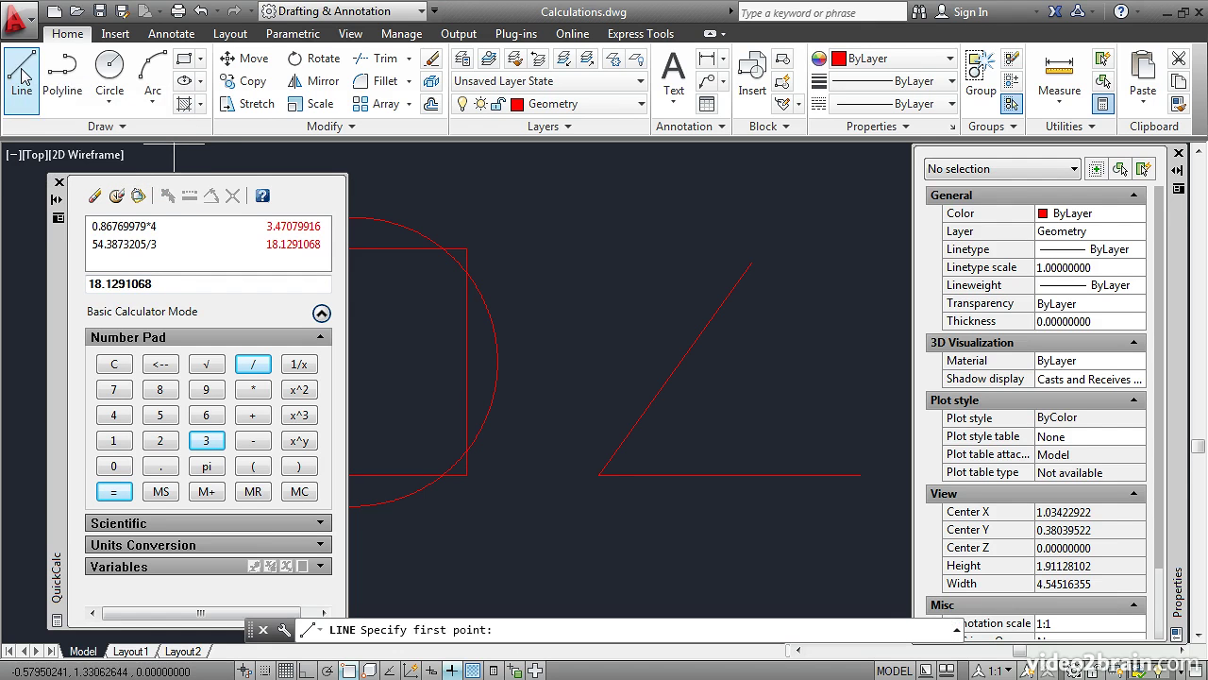
left_click(599, 475)
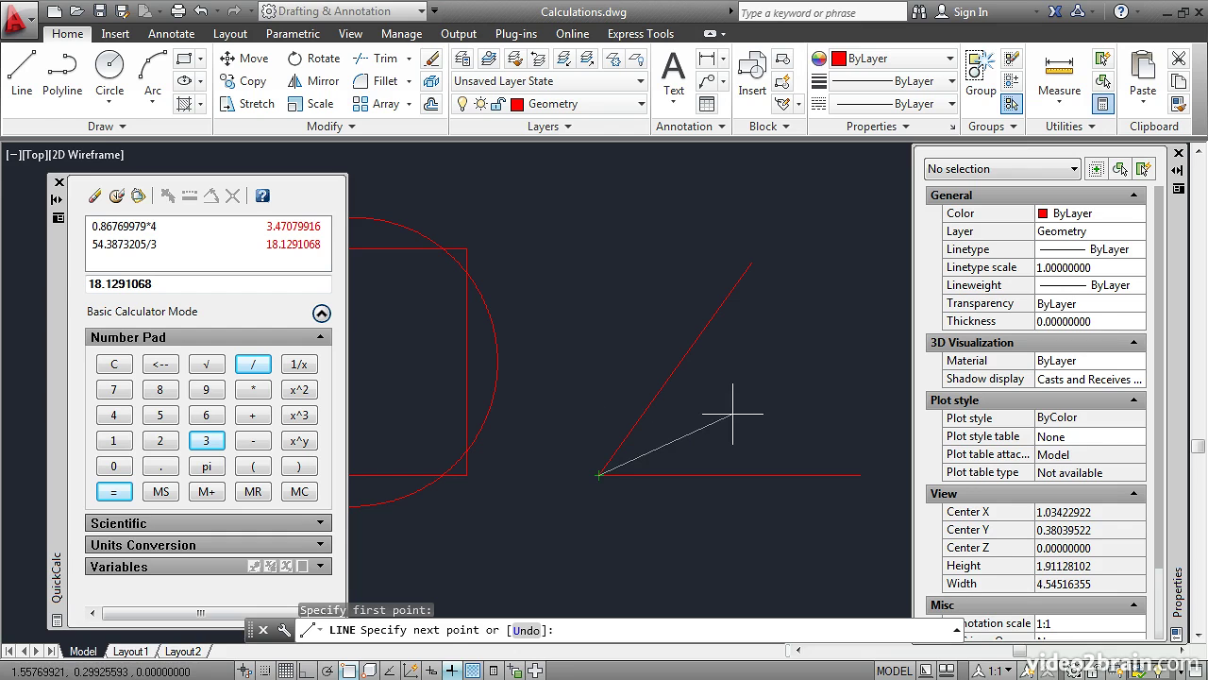
type("@1")
type("<")
key("ctrl+v")
key("Return")
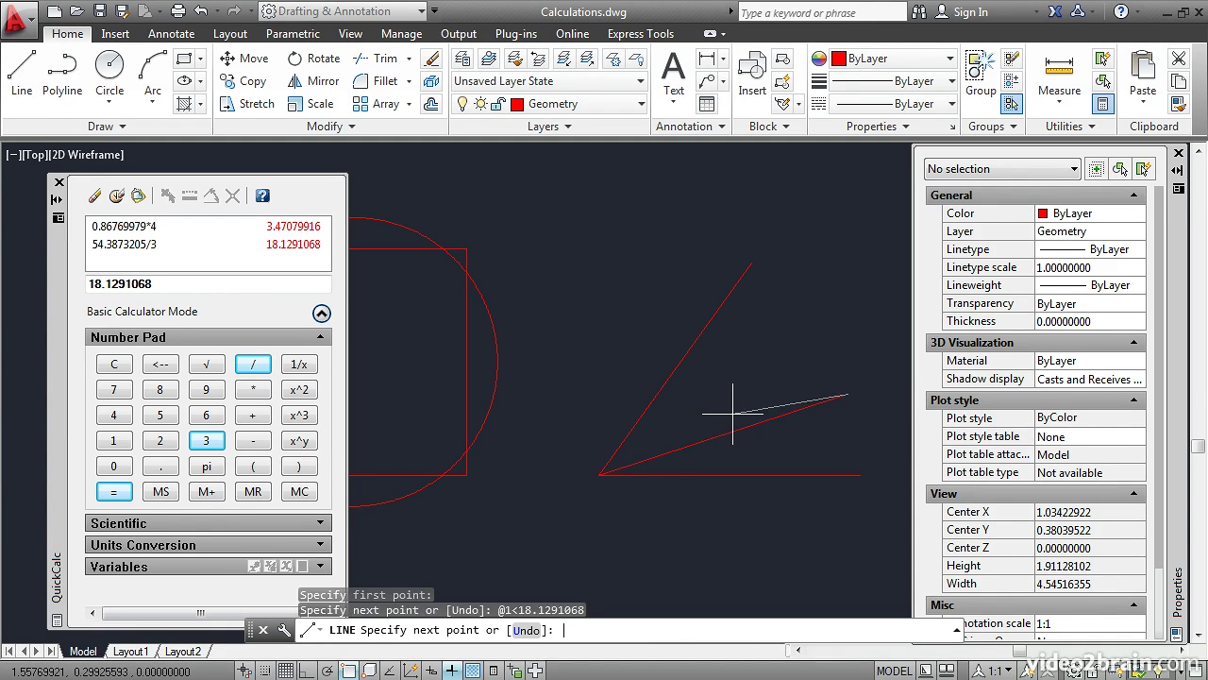
key("Return")
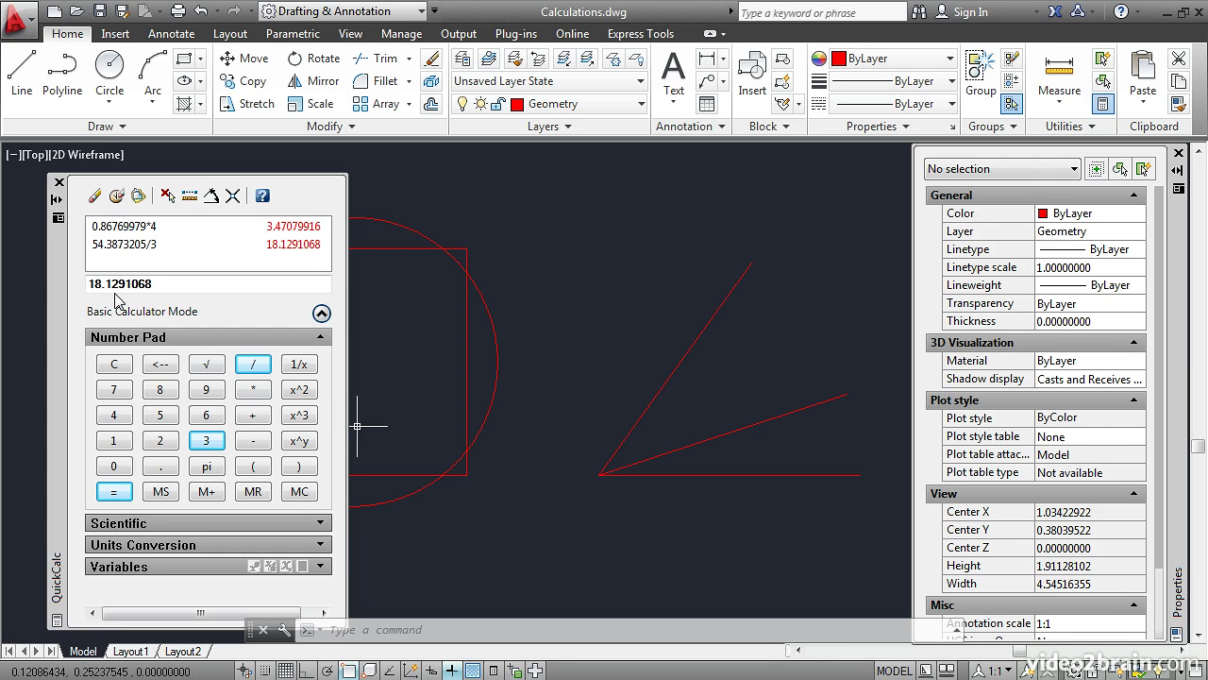
Multiply the one-third angle by 2 in the calculator and copy the result
left_click(156, 287)
left_click(250, 391)
left_click(160, 440)
left_click(113, 491)
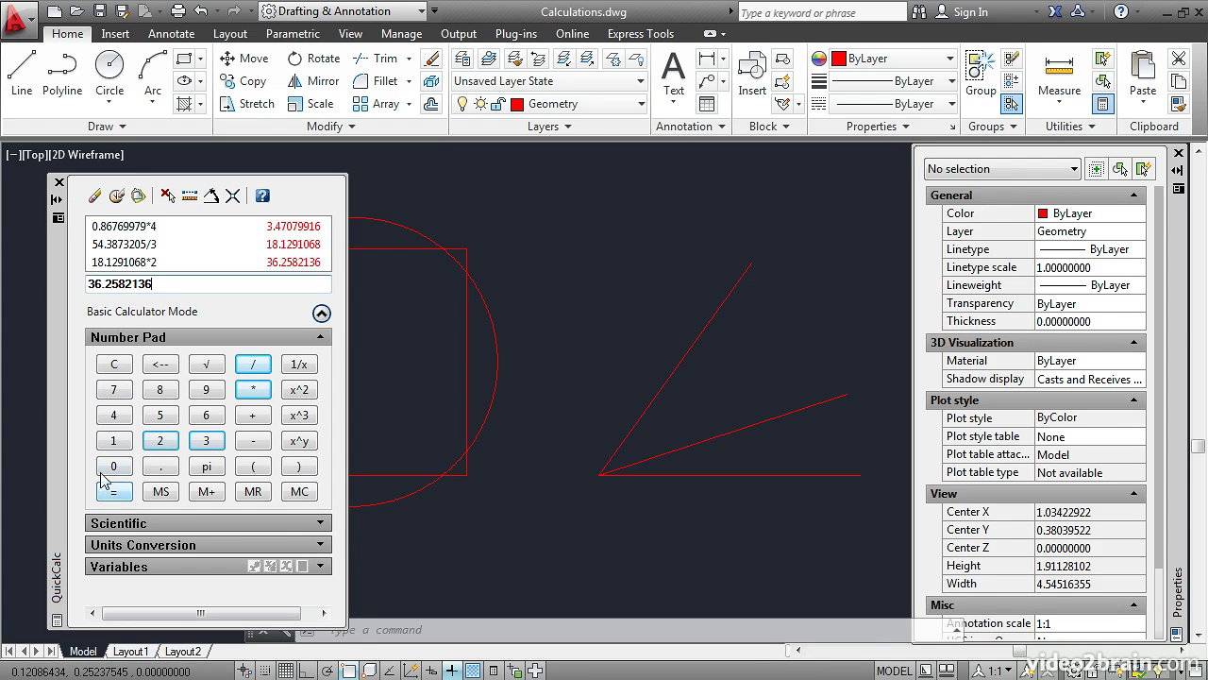
left_click_drag(166, 286, 85, 285)
key("ctrl+c")
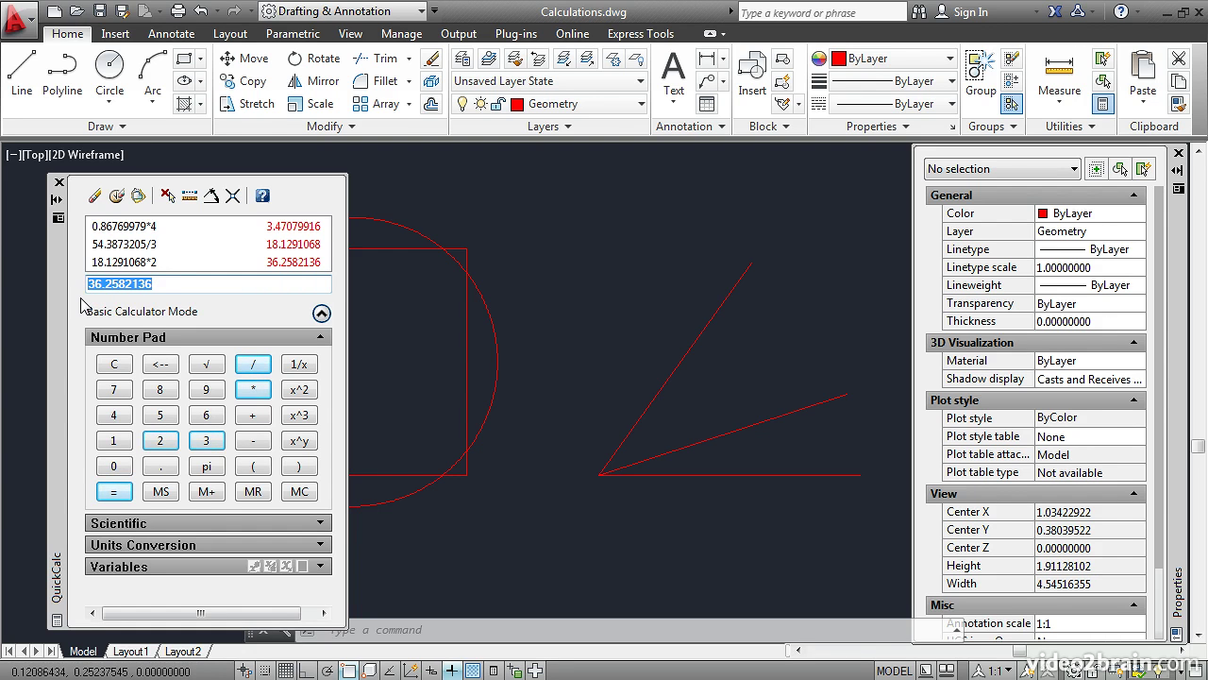
Draw a second line from the shared vertex to @1<36.2582136, and close the calculator
left_click(25, 87)
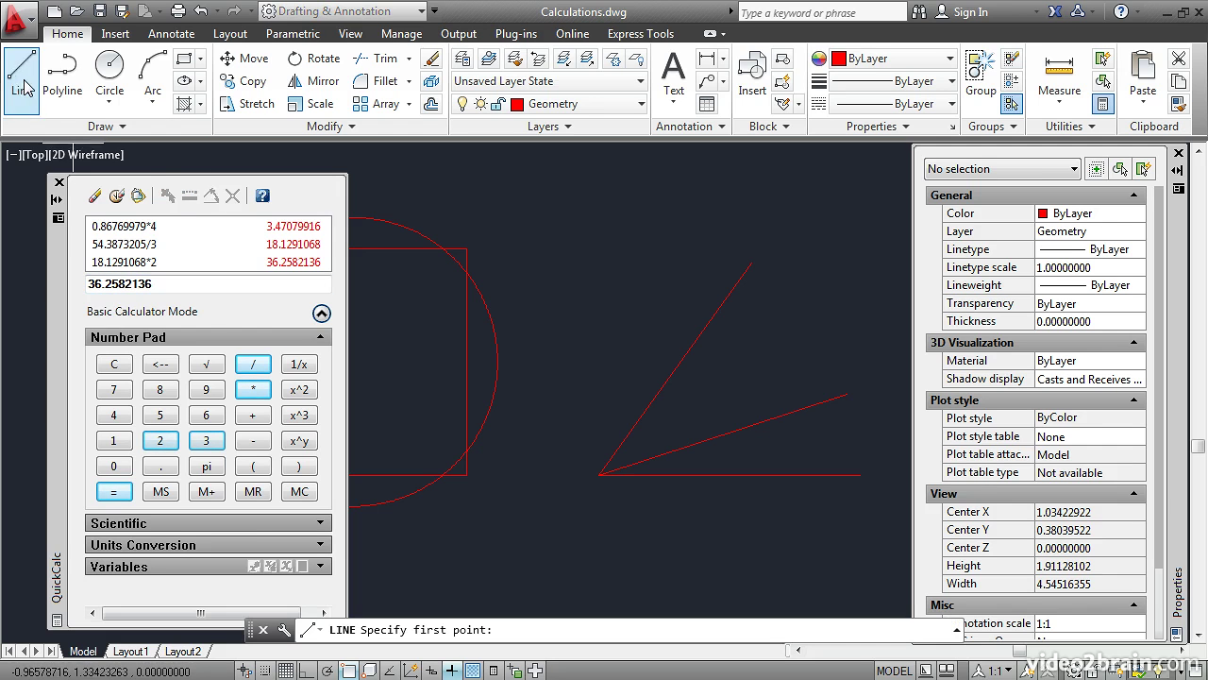
left_click(599, 474)
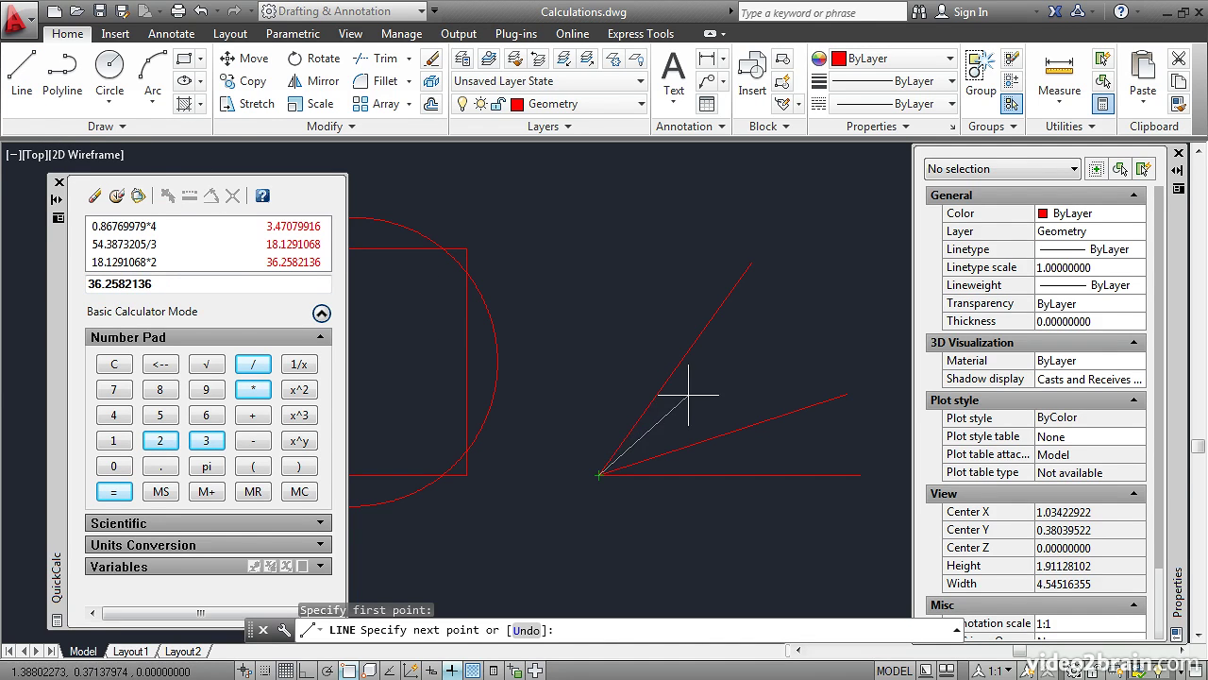
type("@1<")
key("ctrl+v")
key("Return")
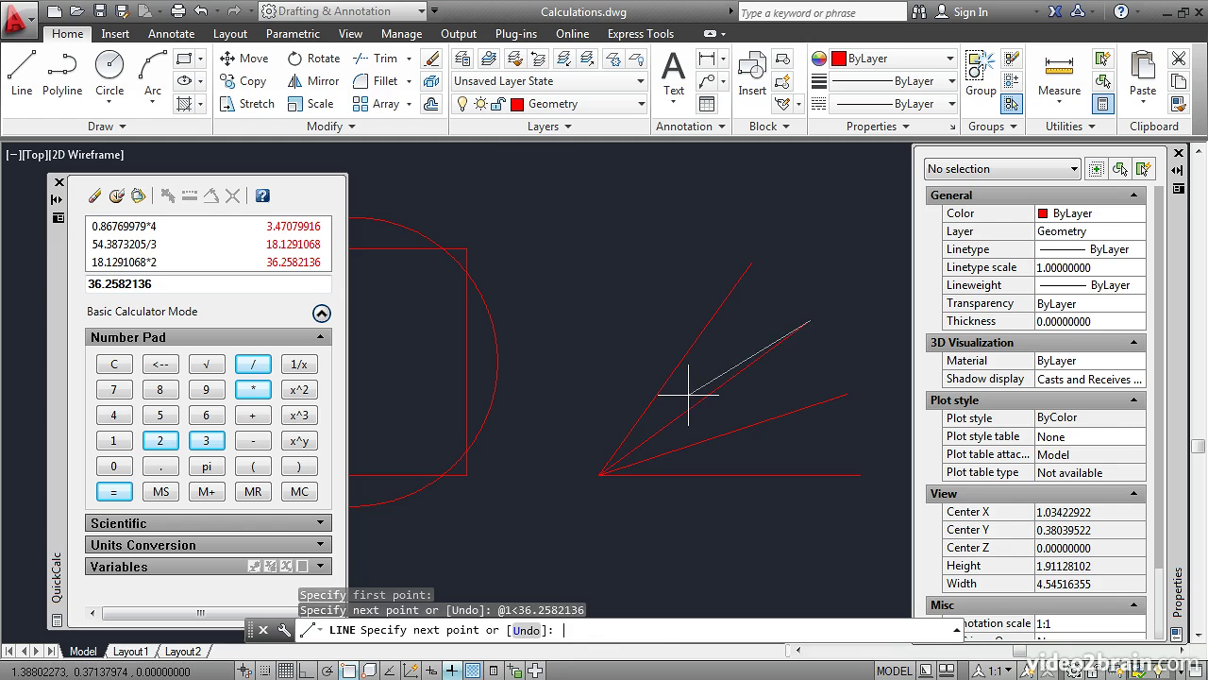
key("Return")
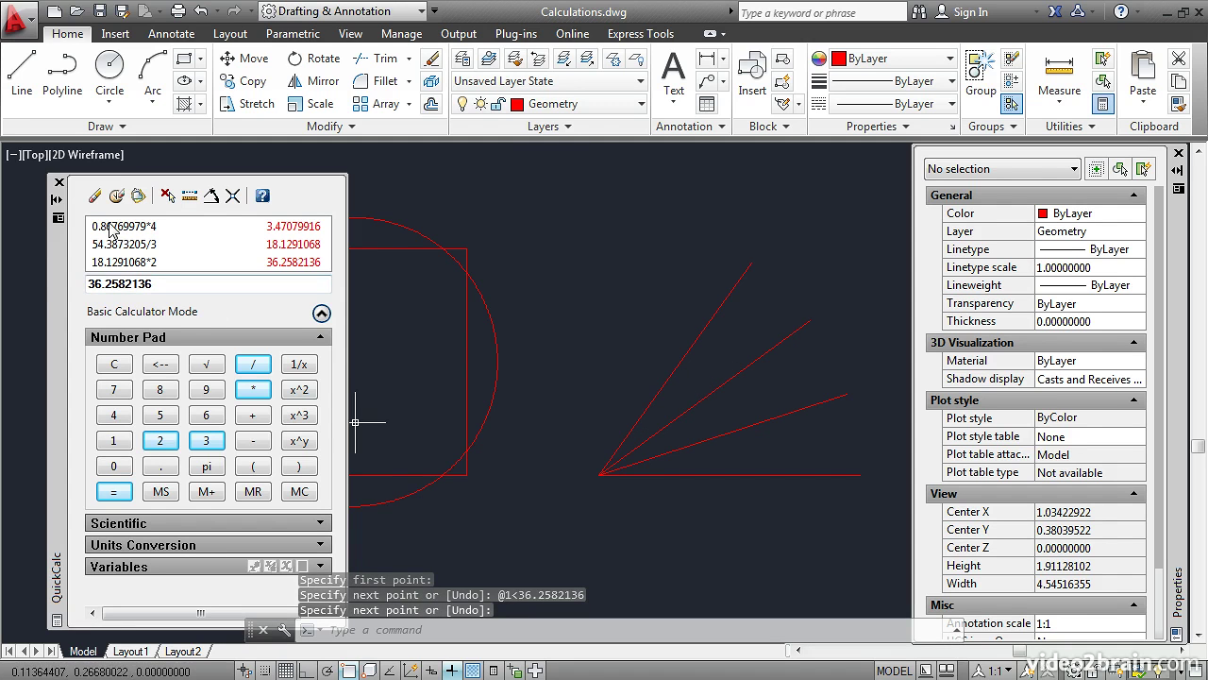
left_click(59, 182)
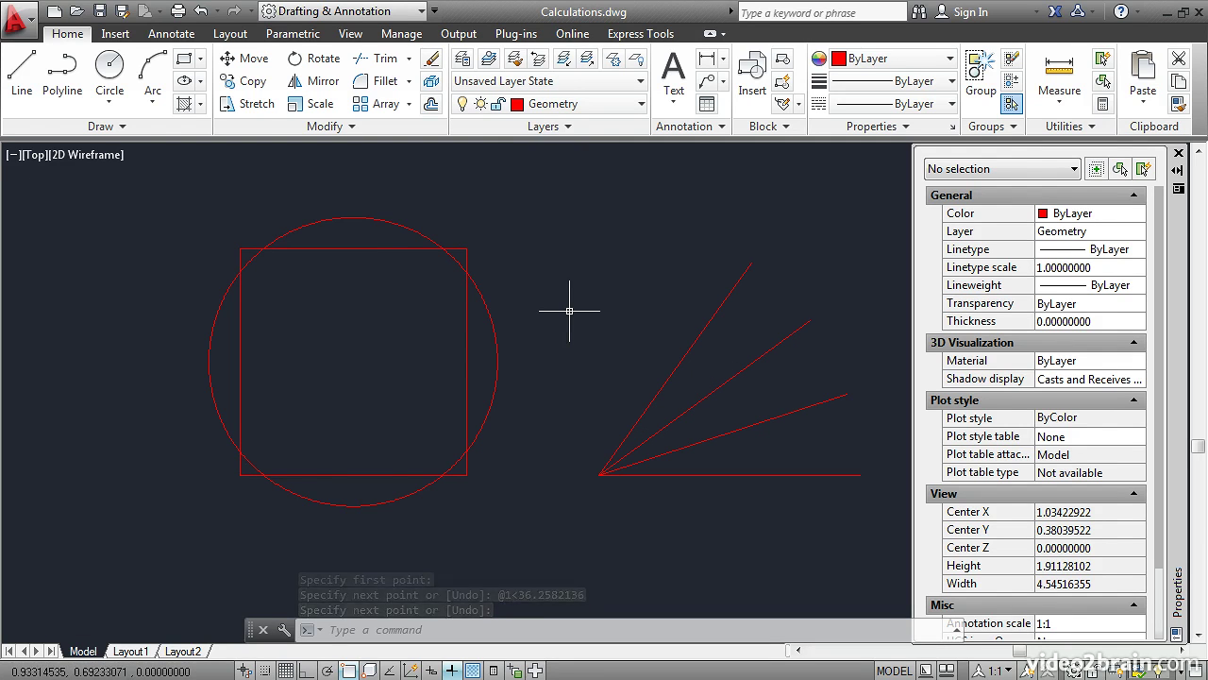